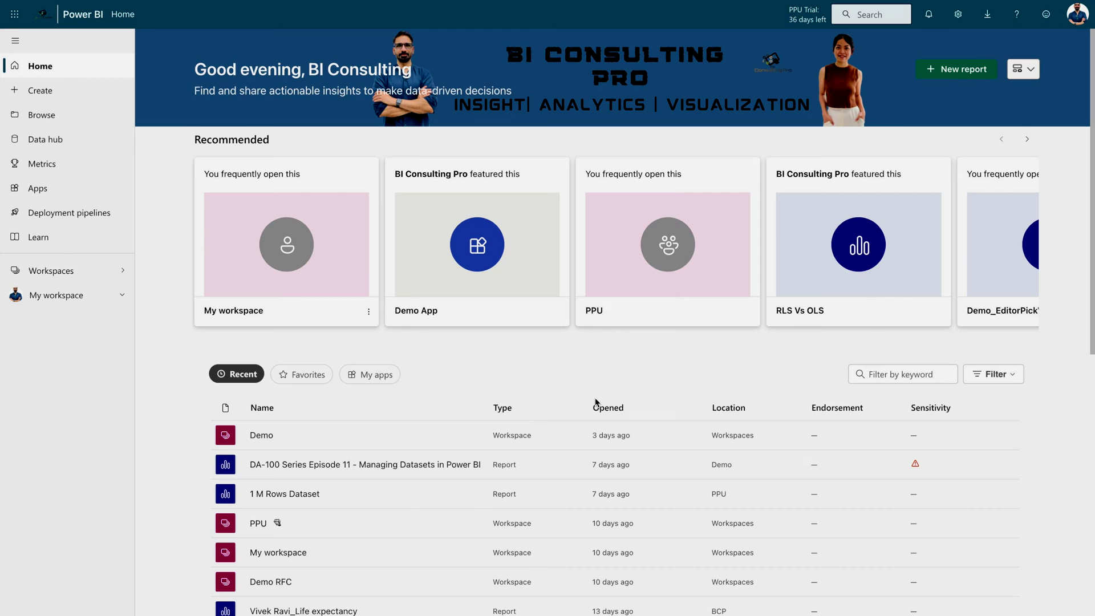
Open the Admin portal's Tenant settings and bring the Discovery settings section into view
left_click(959, 14)
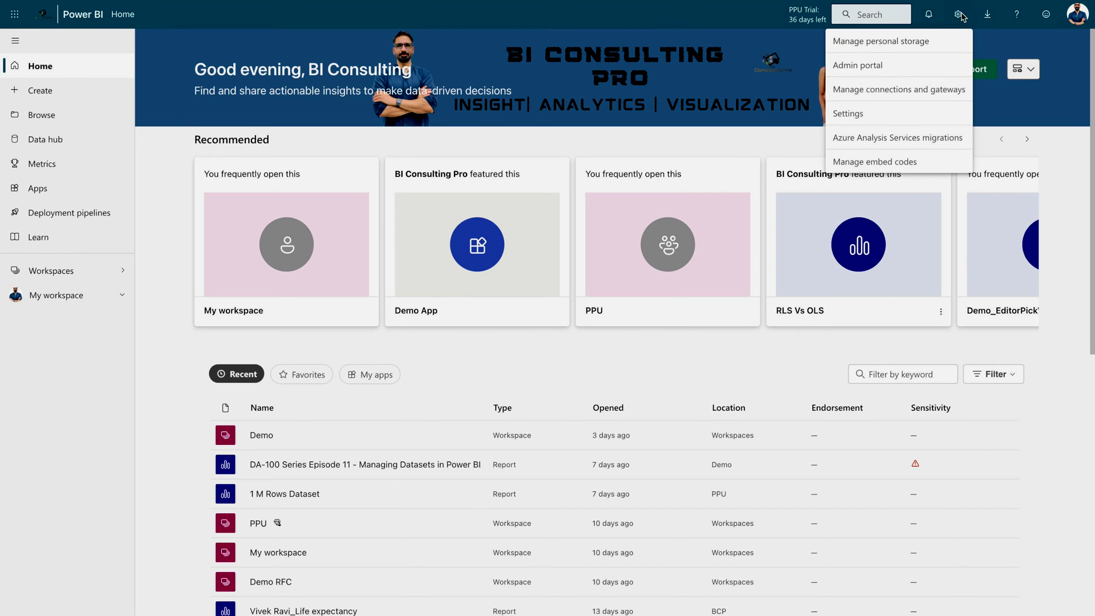
left_click(918, 66)
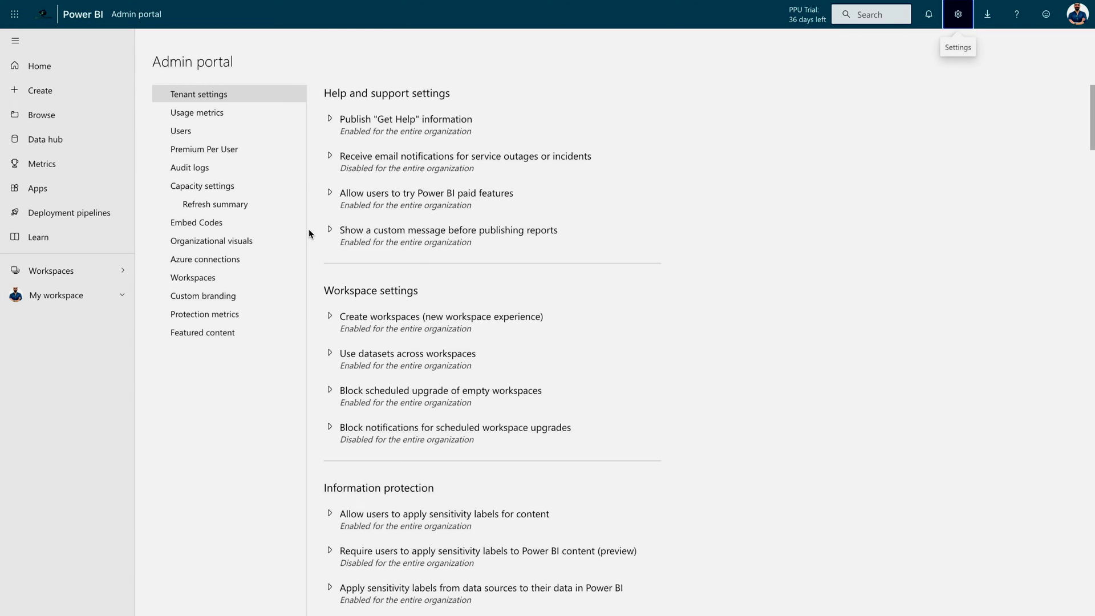
left_click(188, 108)
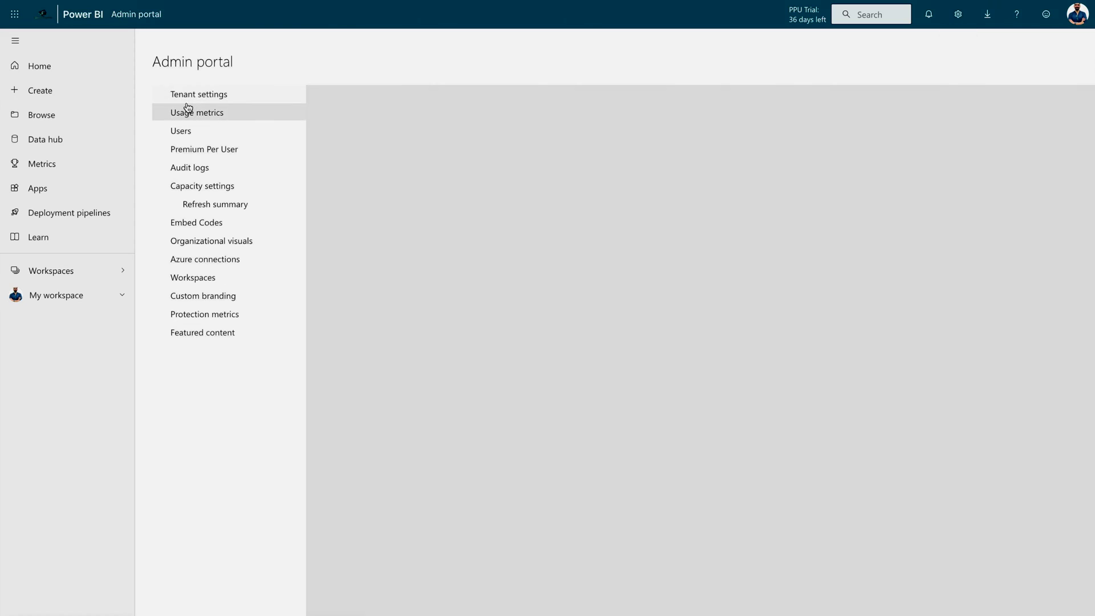
left_click(196, 92)
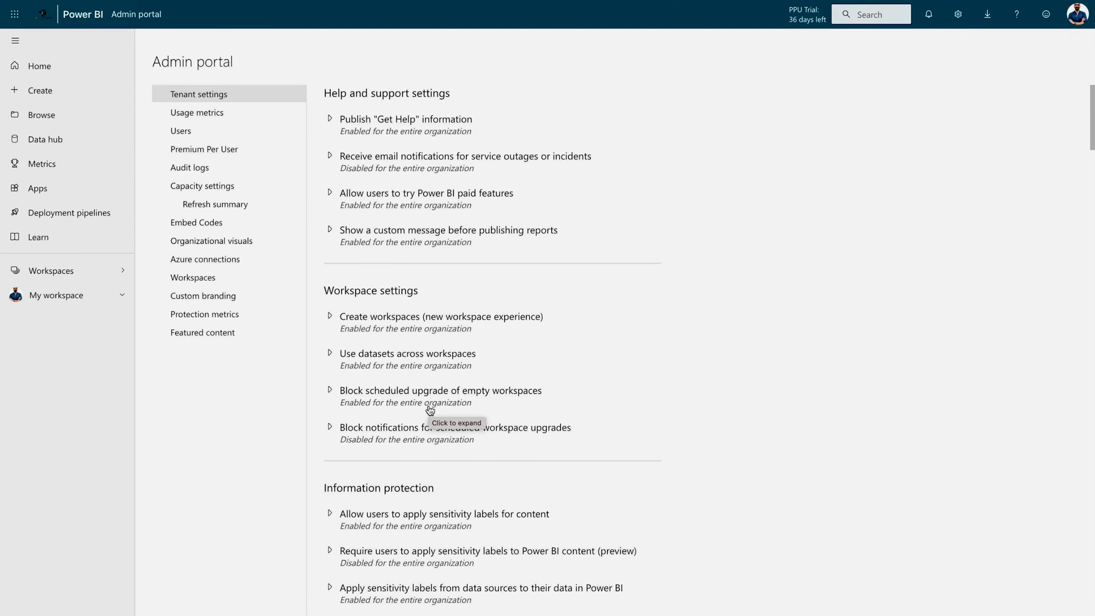
scroll(530, 465, "down", 20)
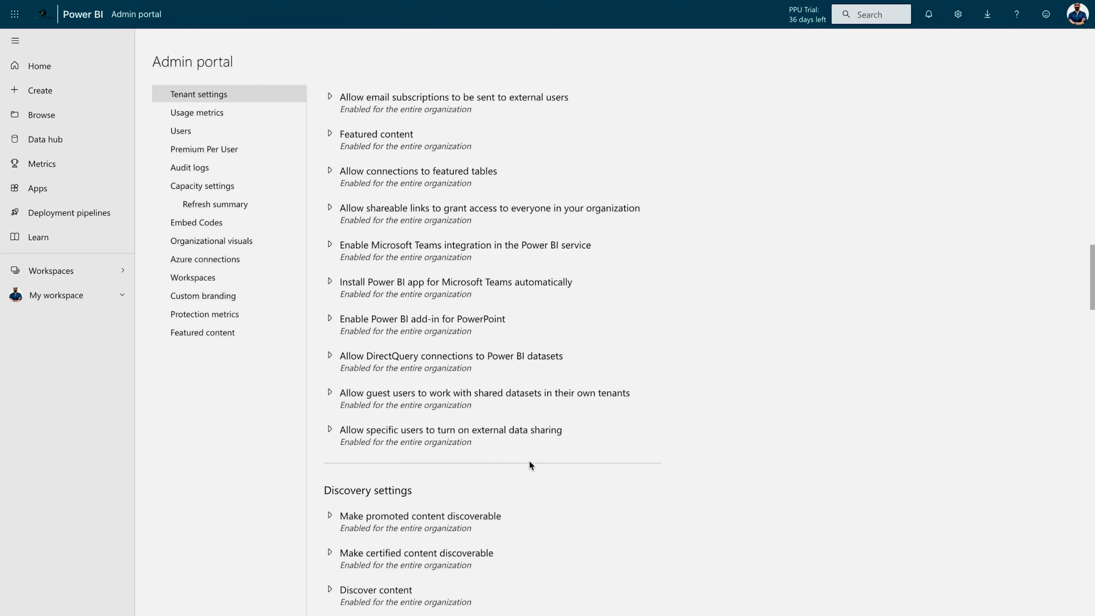
left_click_drag(325, 264, 434, 265)
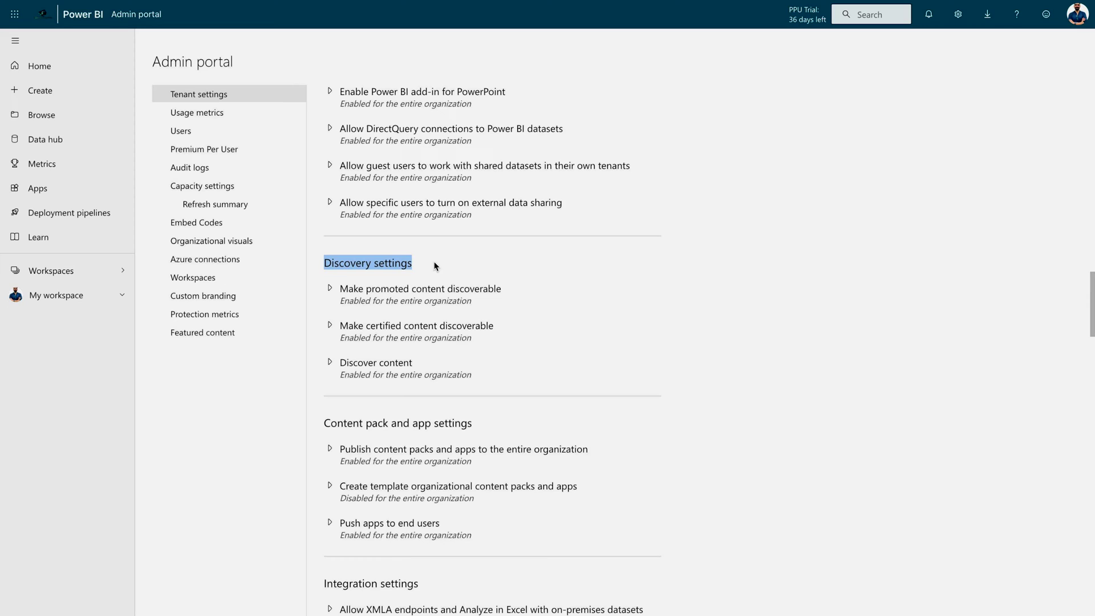
Expand Make promoted content discoverable, Make certified content discoverable and Discover content to review them
left_click(329, 289)
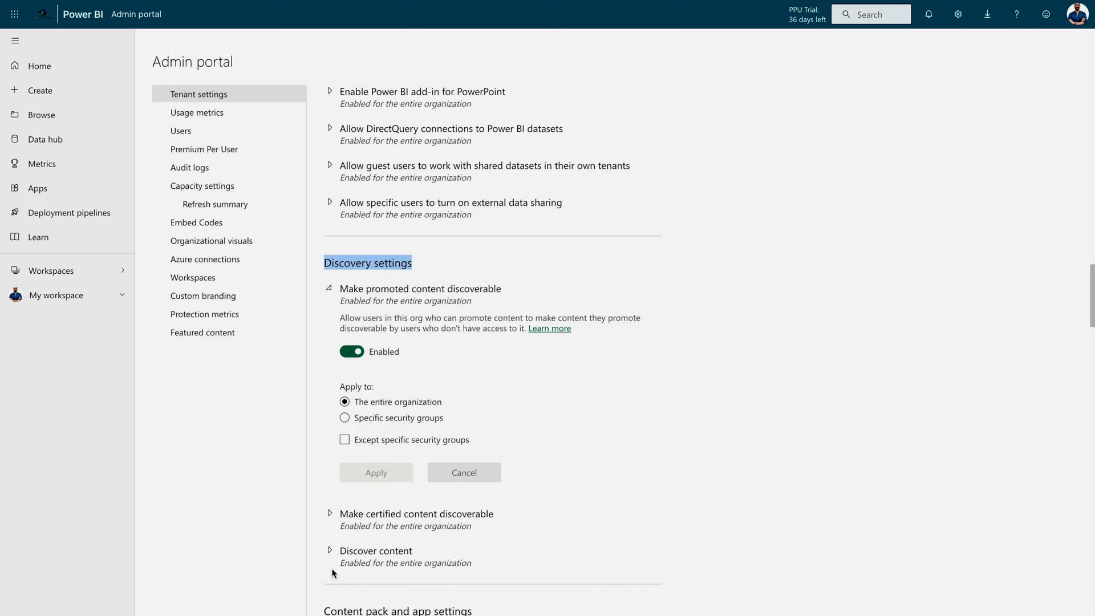
scroll(332, 237, "down", 5)
left_click(330, 235)
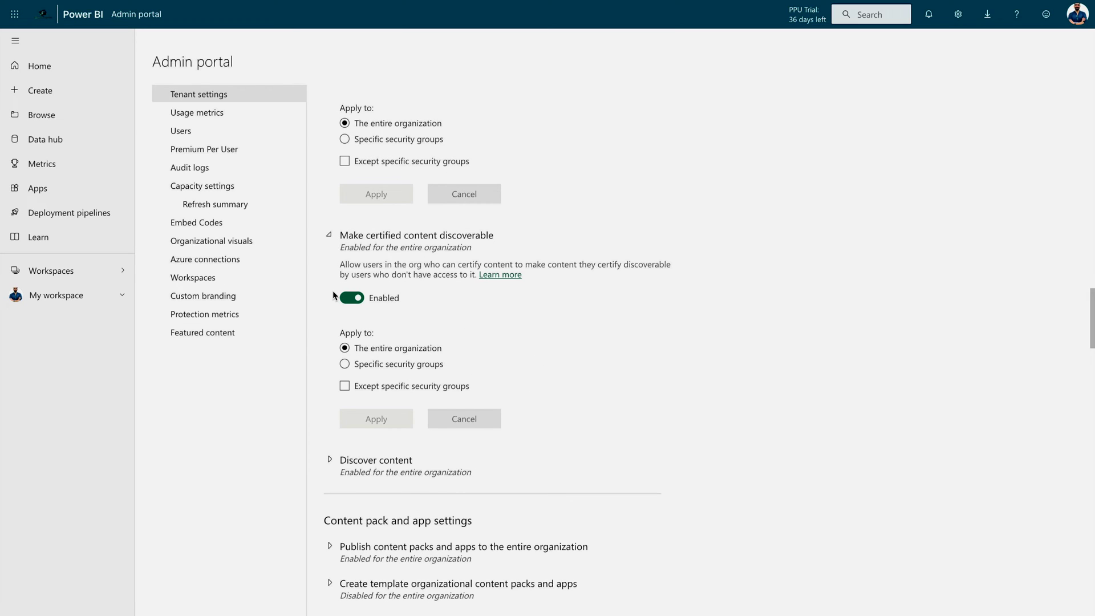
left_click(331, 464)
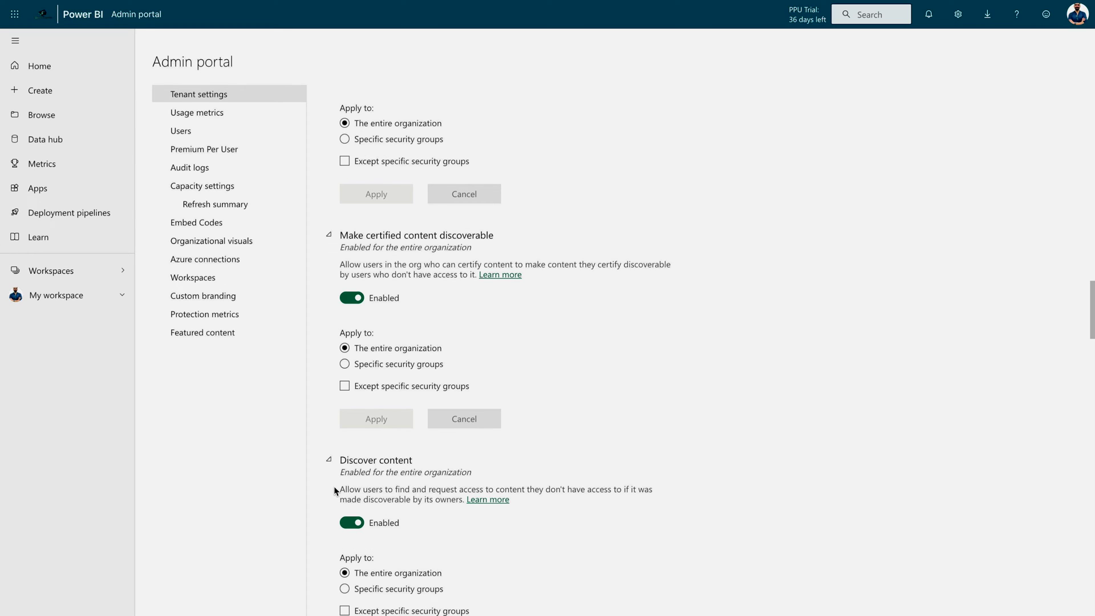
left_click(341, 489)
left_click_drag(341, 489, 653, 492)
left_click_drag(341, 500, 464, 500)
Open the Settings page of the Demo FIle dataset in the Demo workspace
left_click(54, 272)
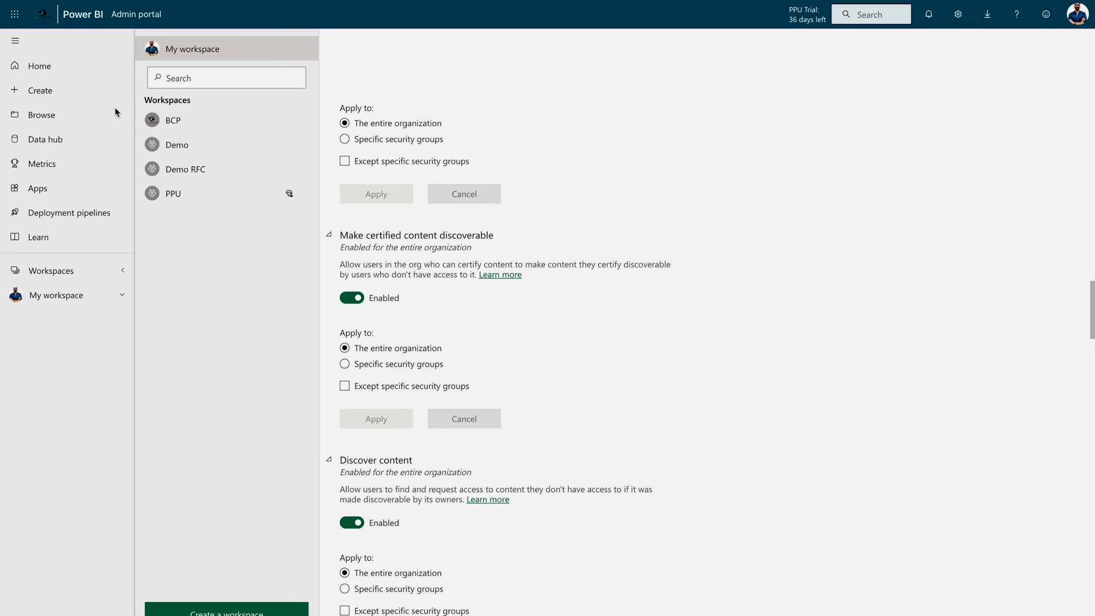
left_click(171, 147)
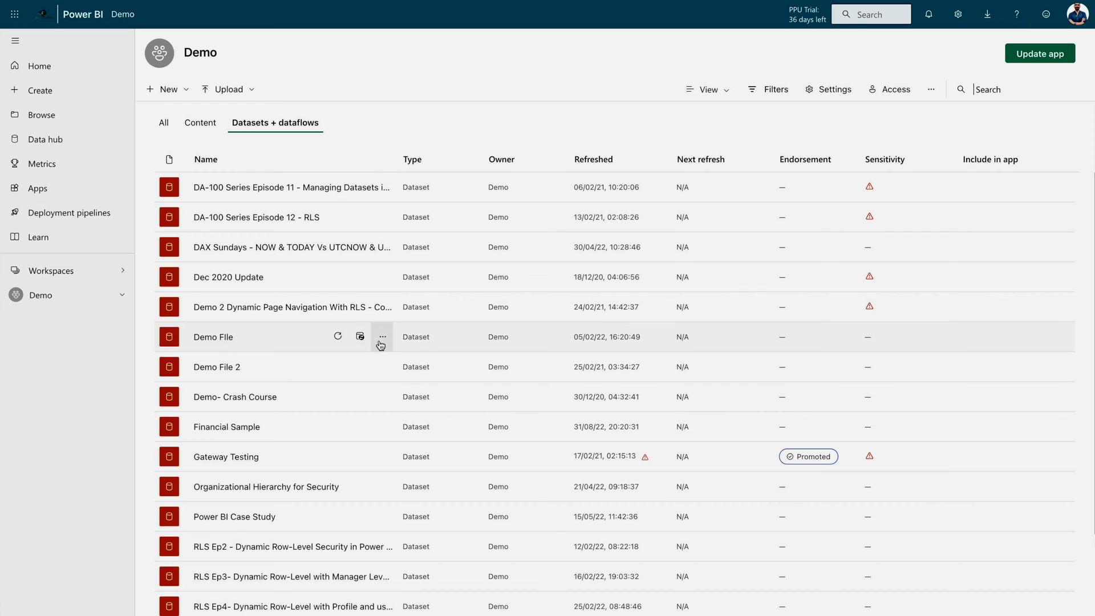
left_click(382, 340)
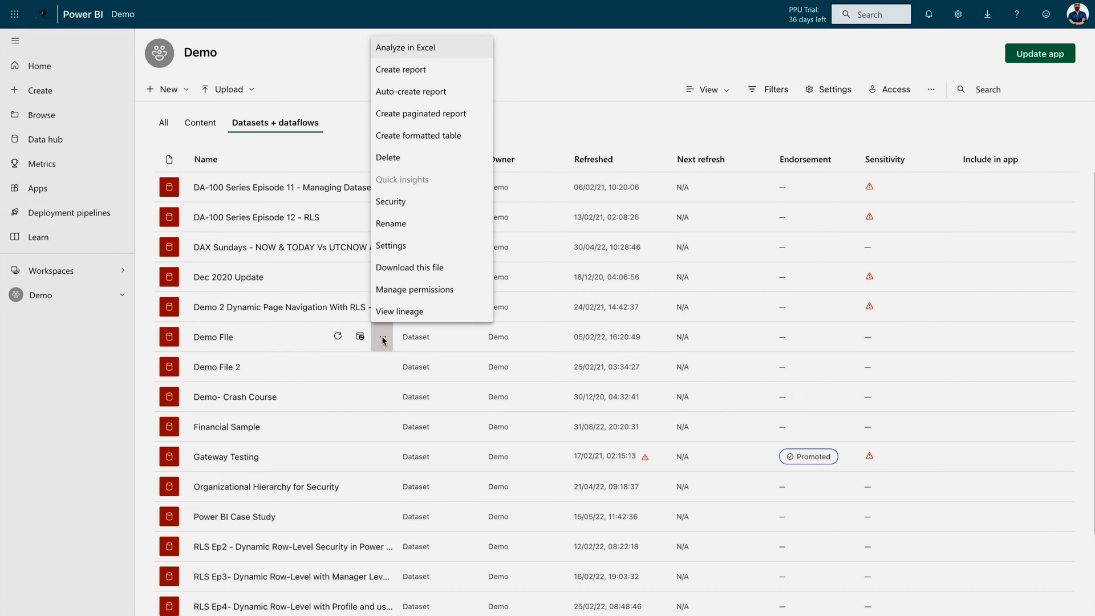
left_click(408, 246)
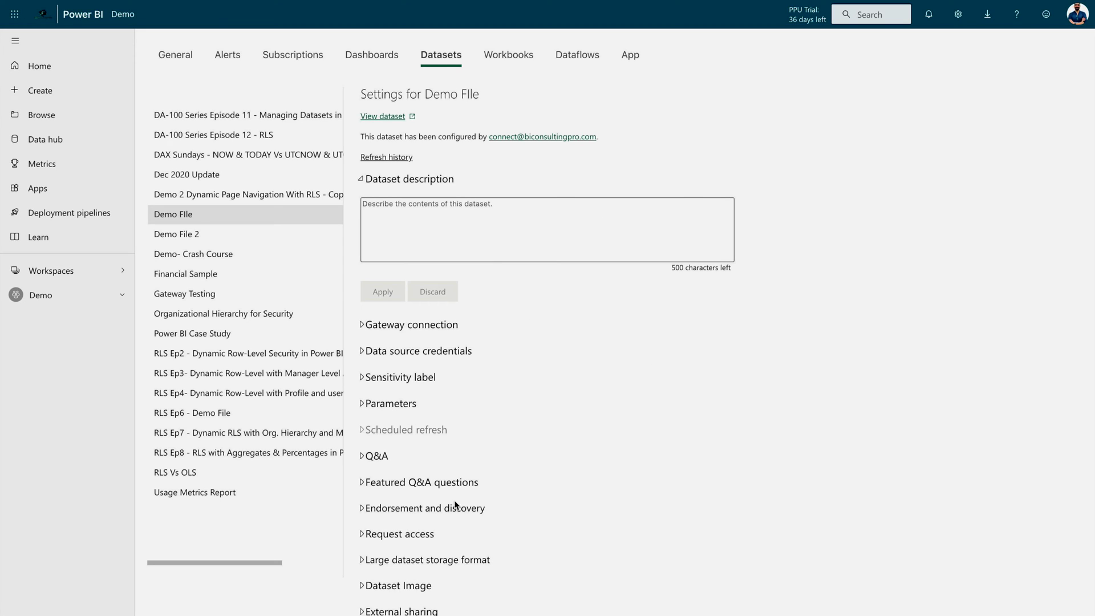
Set Demo FIle's endorsement to Promoted with Make discoverable ticked, and apply it
left_click(362, 512)
scroll(438, 391, "down", 3)
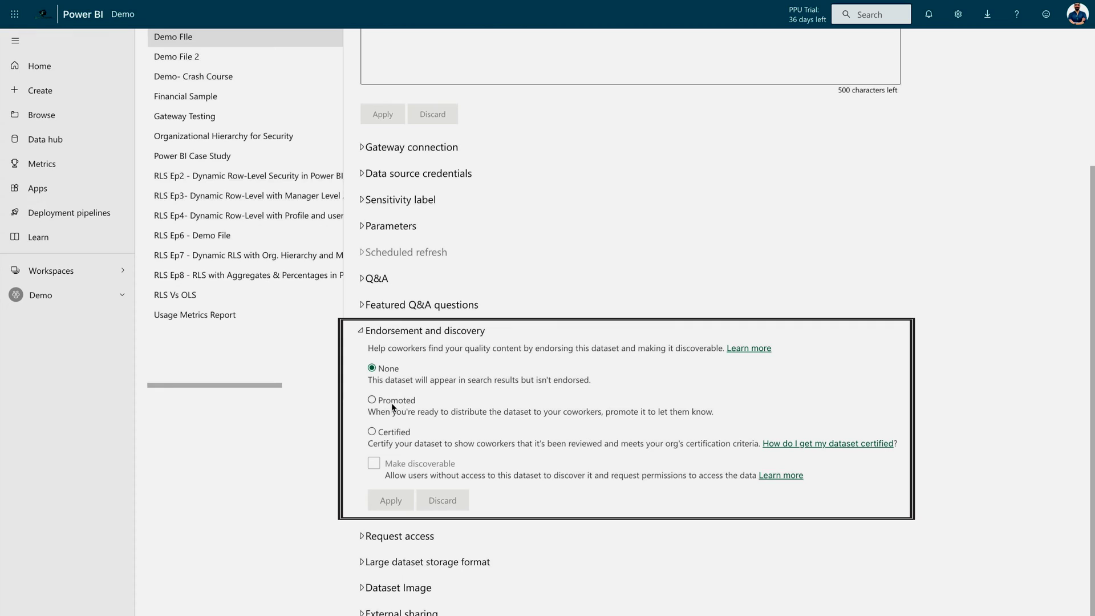
left_click(392, 403)
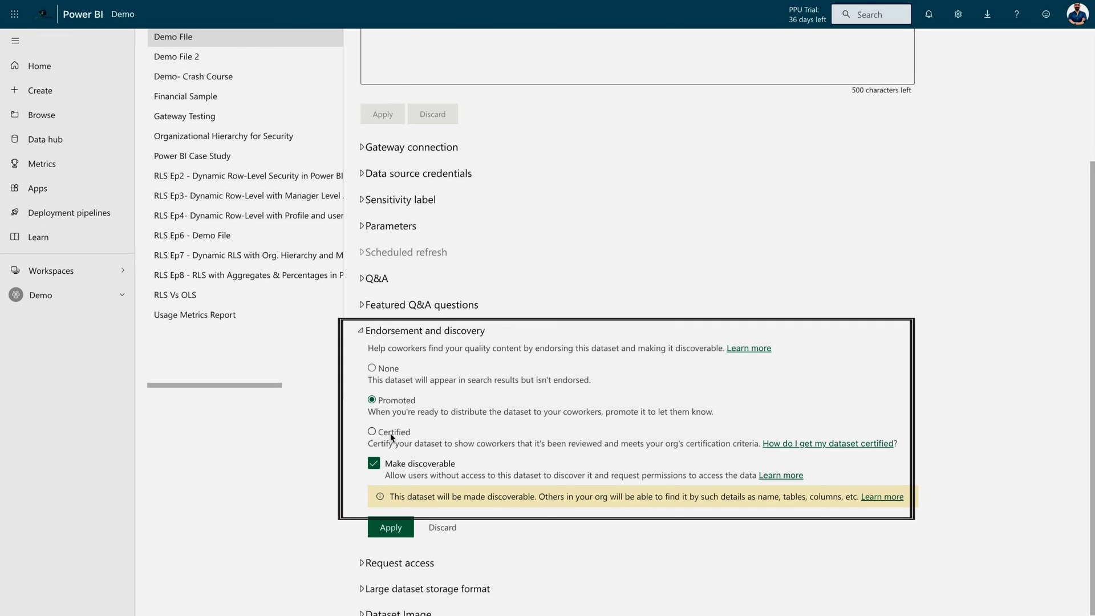
left_click(374, 467)
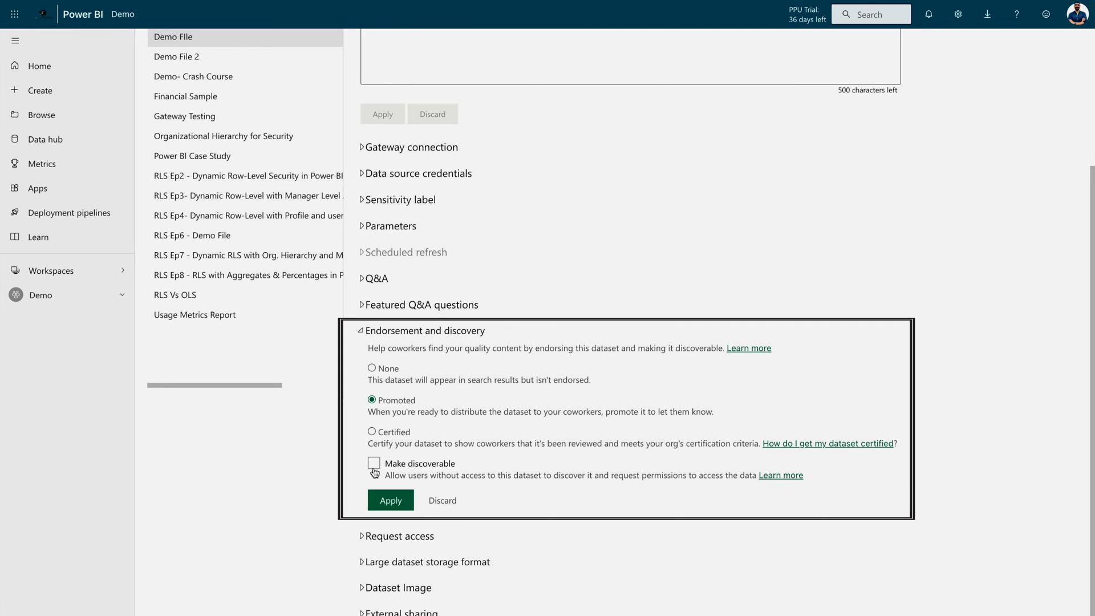
left_click(374, 467)
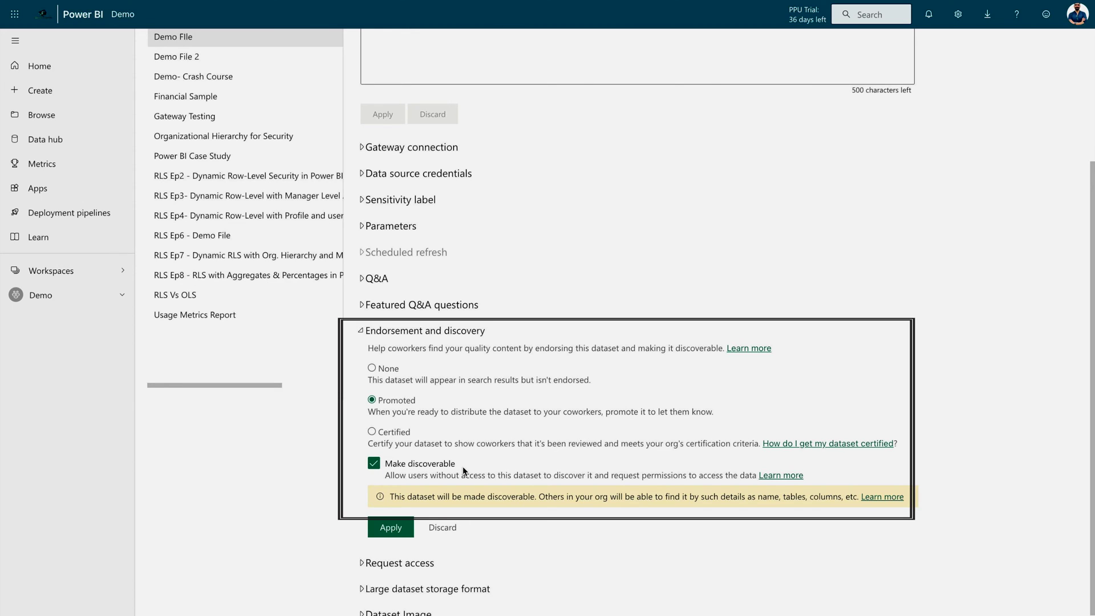
left_click(391, 528)
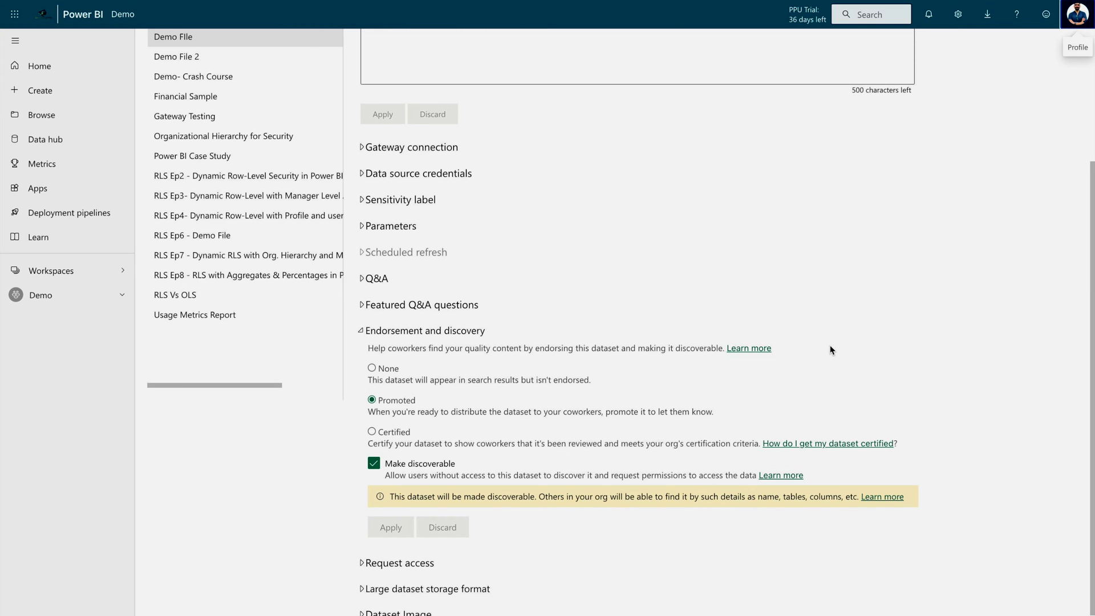
Check the signed-in account before and after switching to the second user's account
left_click(1077, 14)
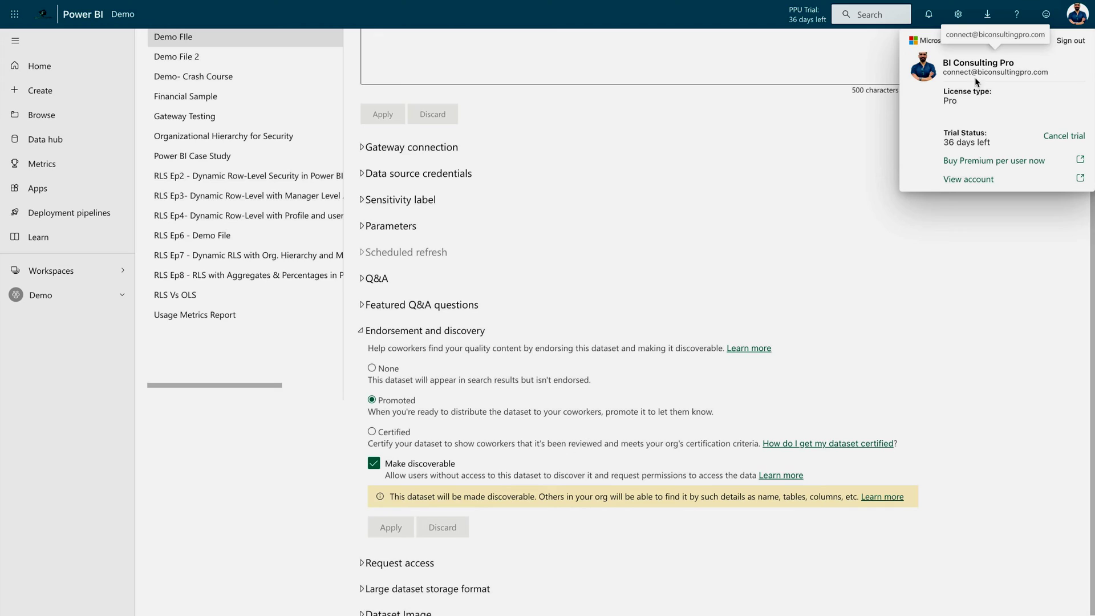
key("Escape")
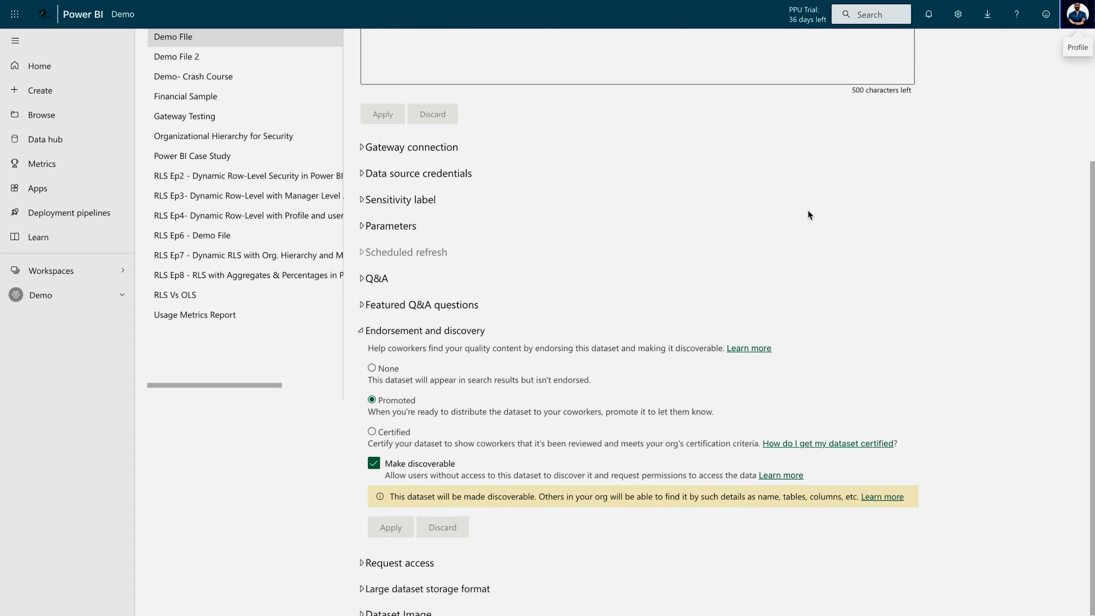
scroll(808, 212, "up", 3)
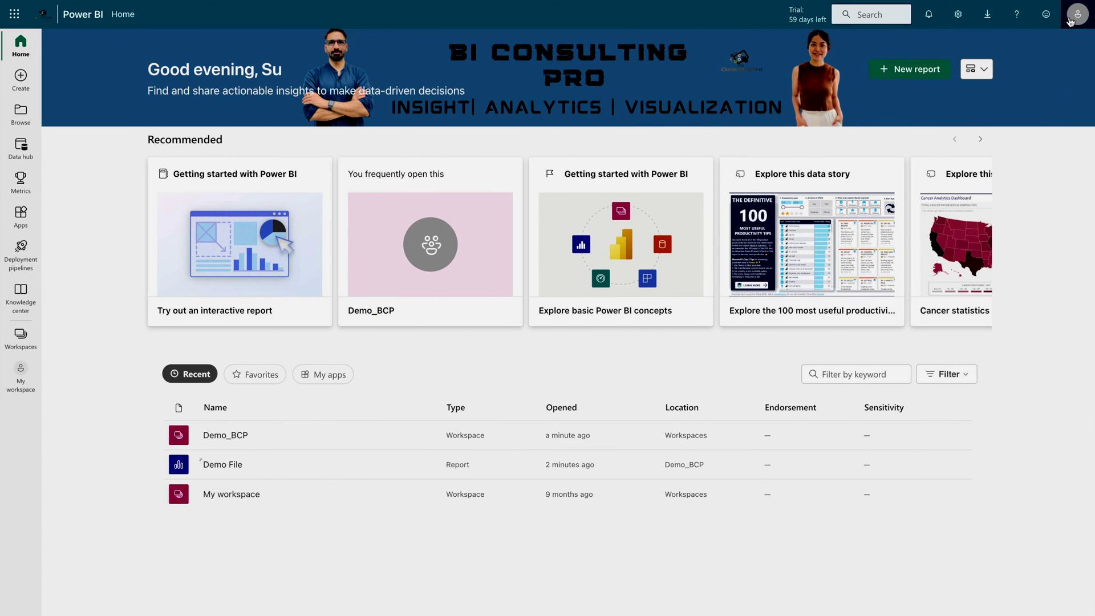
left_click(1076, 16)
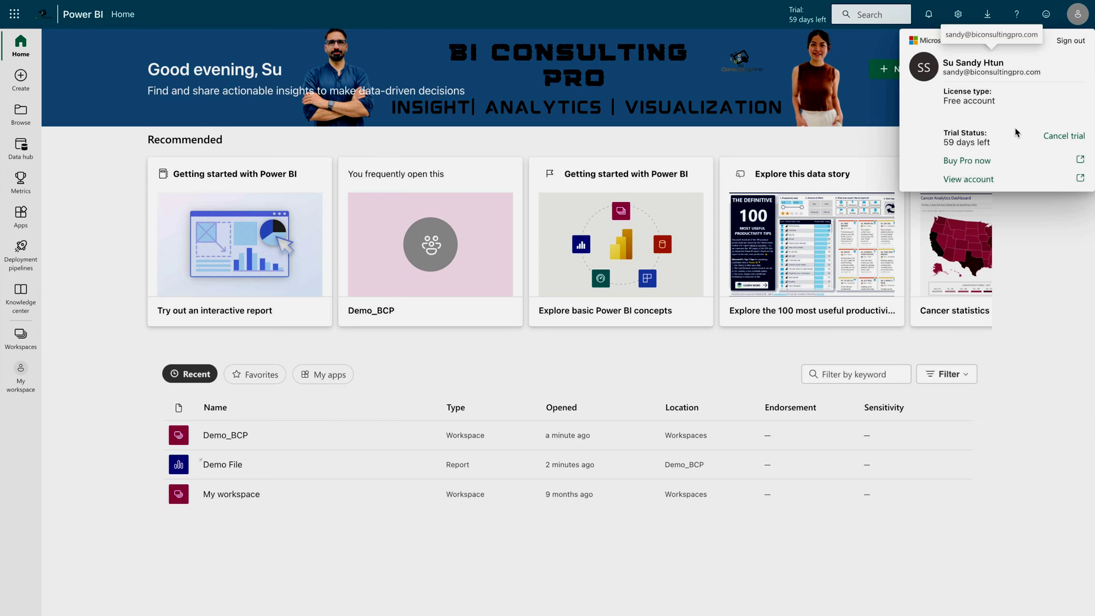
Close the account panel and open the Data hub showing the promoted Demo FIle dataset
left_click(994, 553)
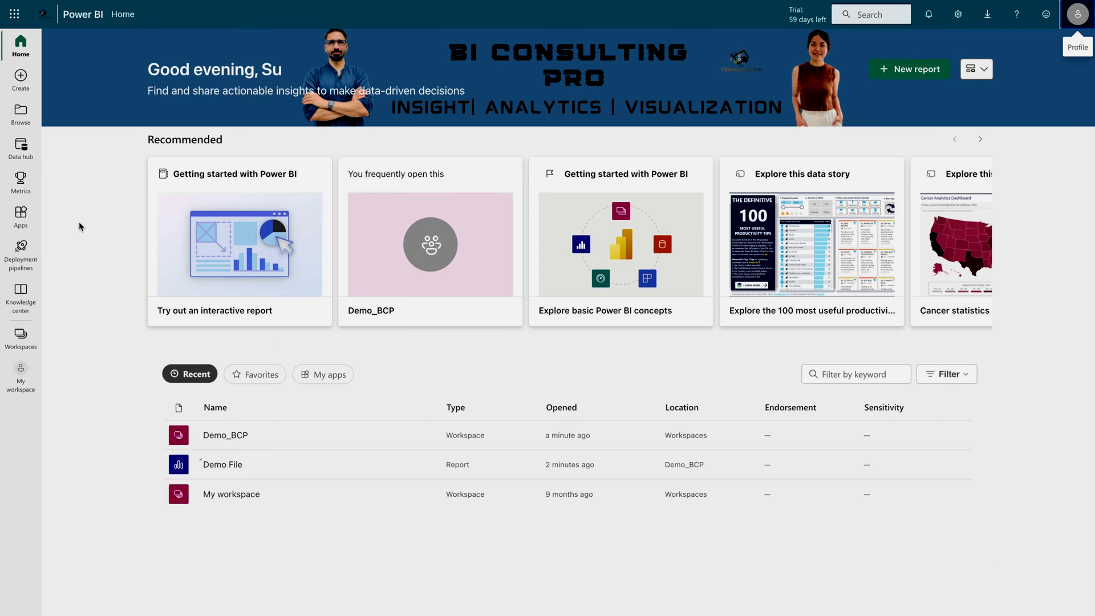
left_click(21, 147)
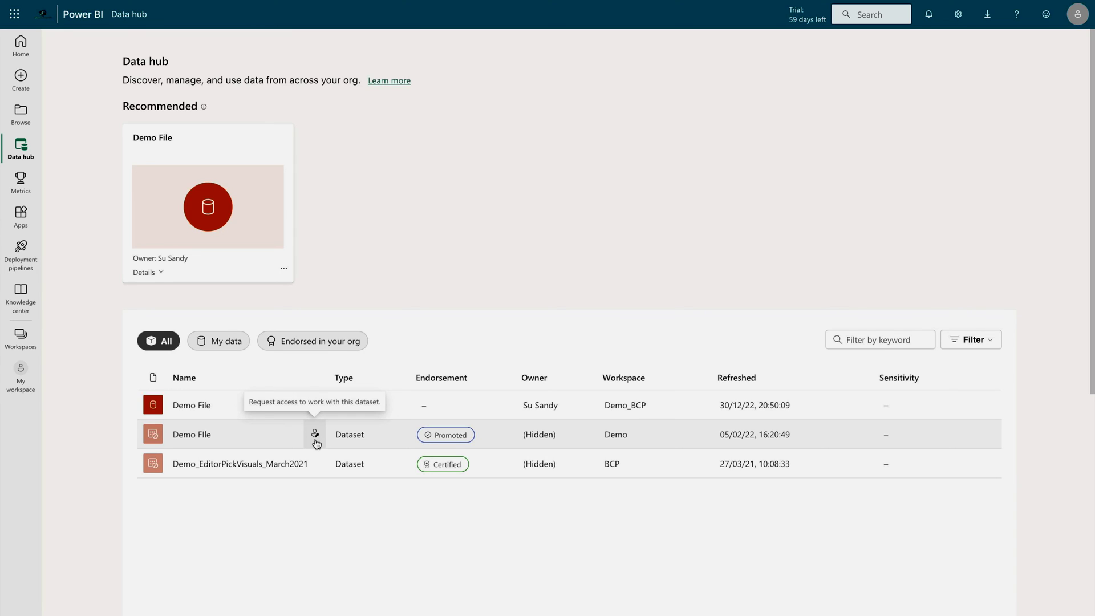
Request build permission on Demo FIle with the message 'Please grant me the build permission on this dataset'
left_click(316, 439)
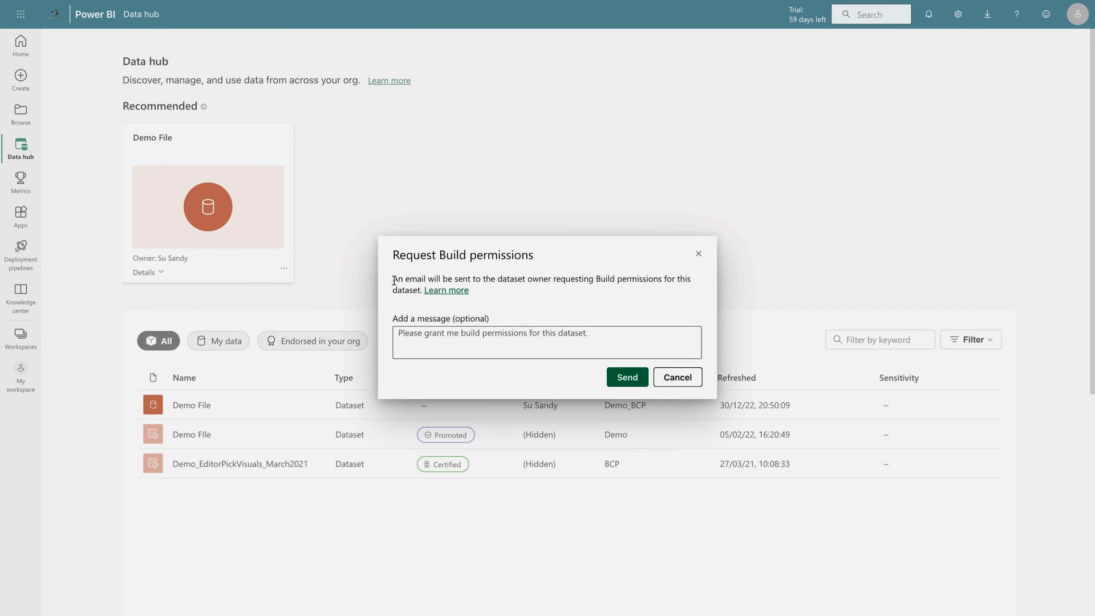
left_click_drag(393, 281, 701, 285)
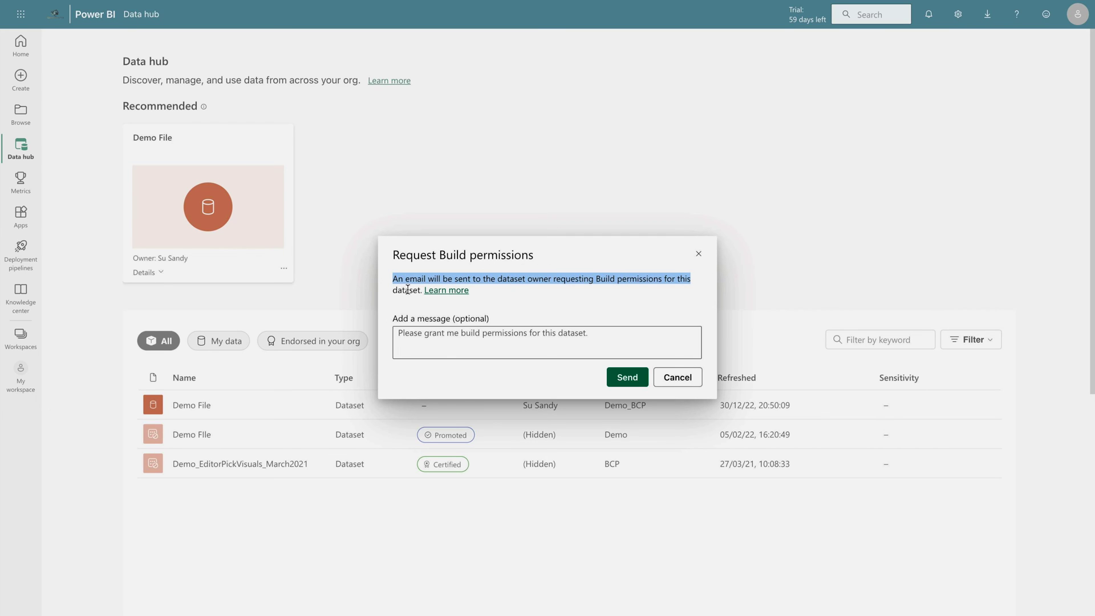
left_click(446, 351)
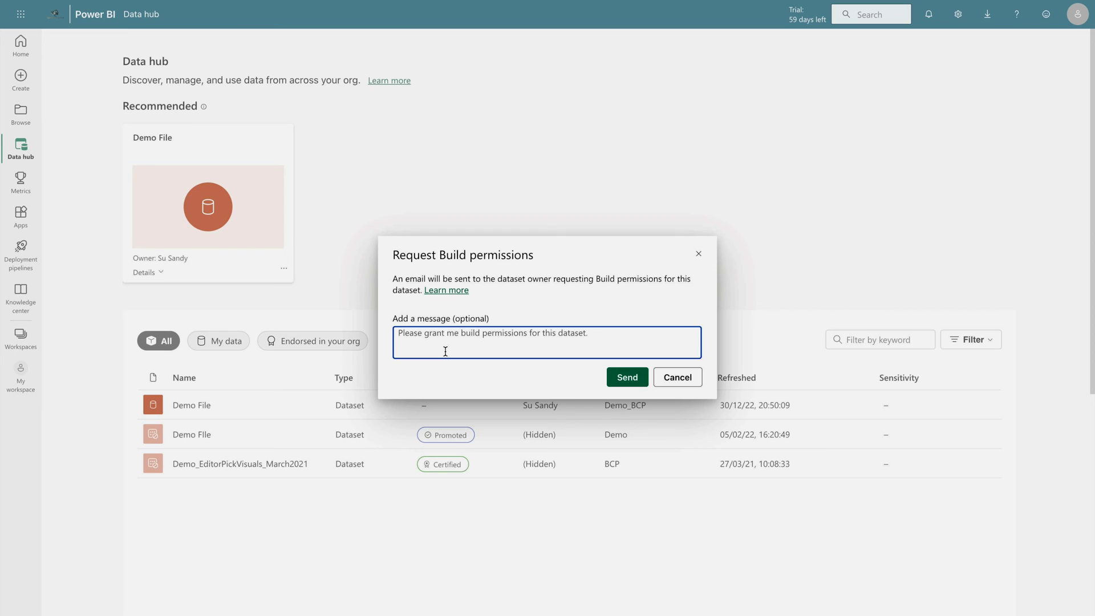
type("P")
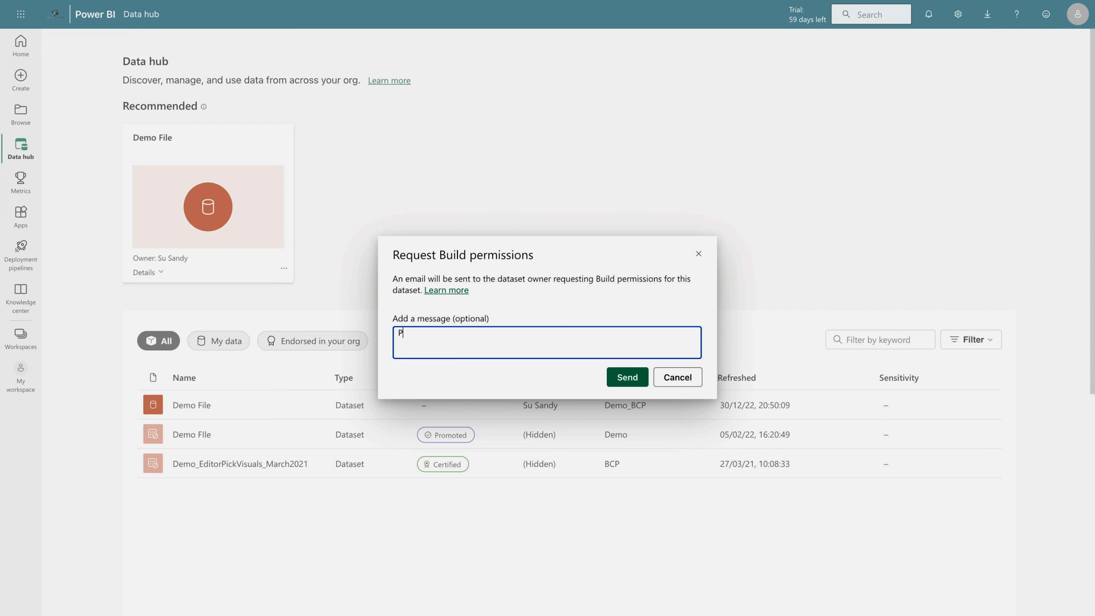
type("lease grant me the build permission on this dataset")
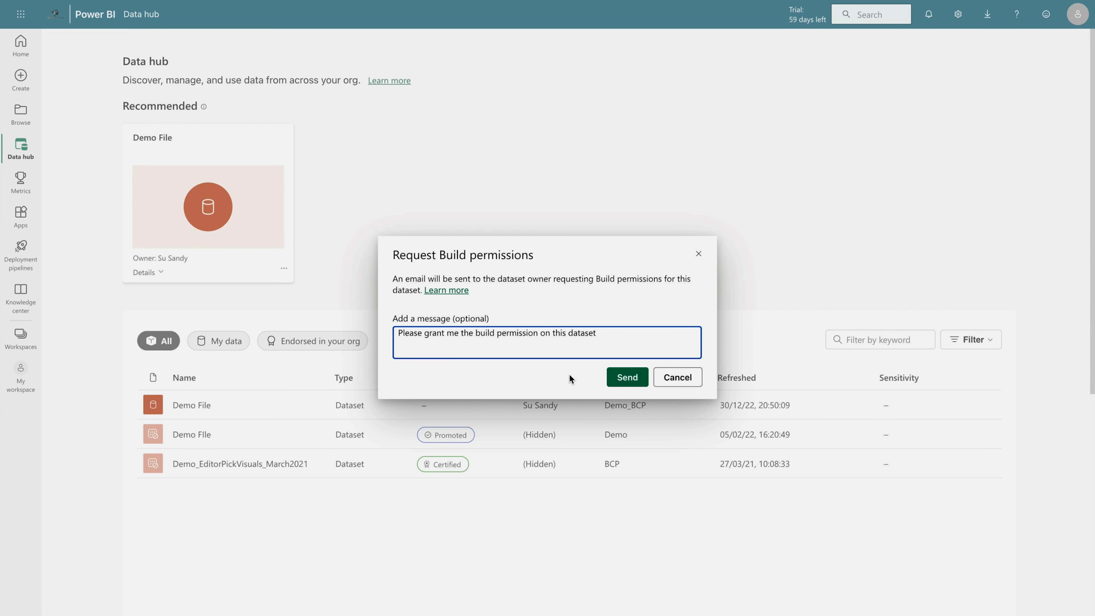
left_click(622, 386)
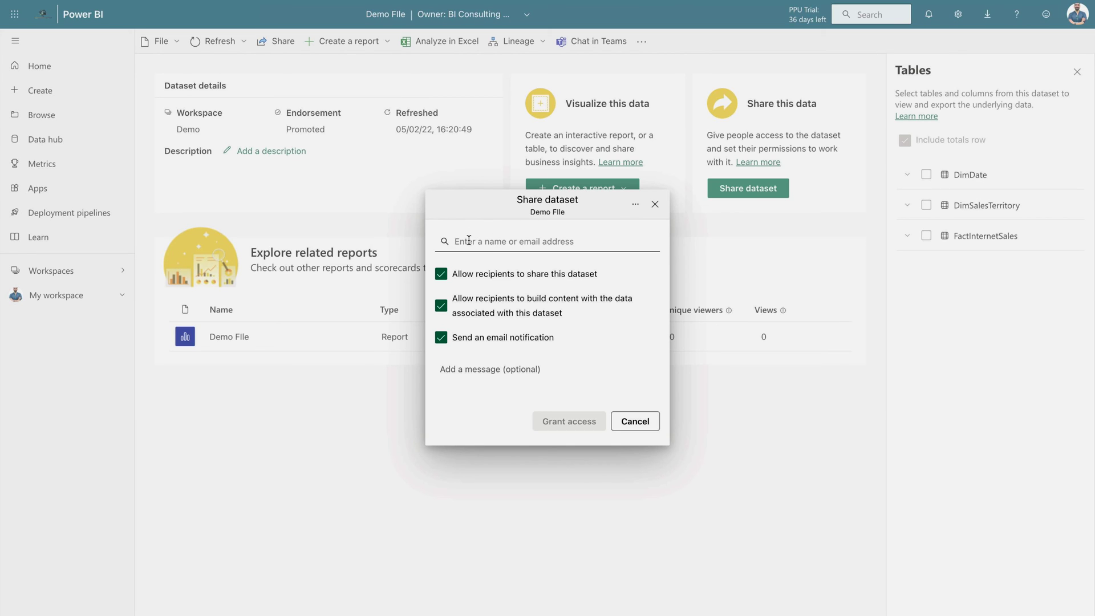
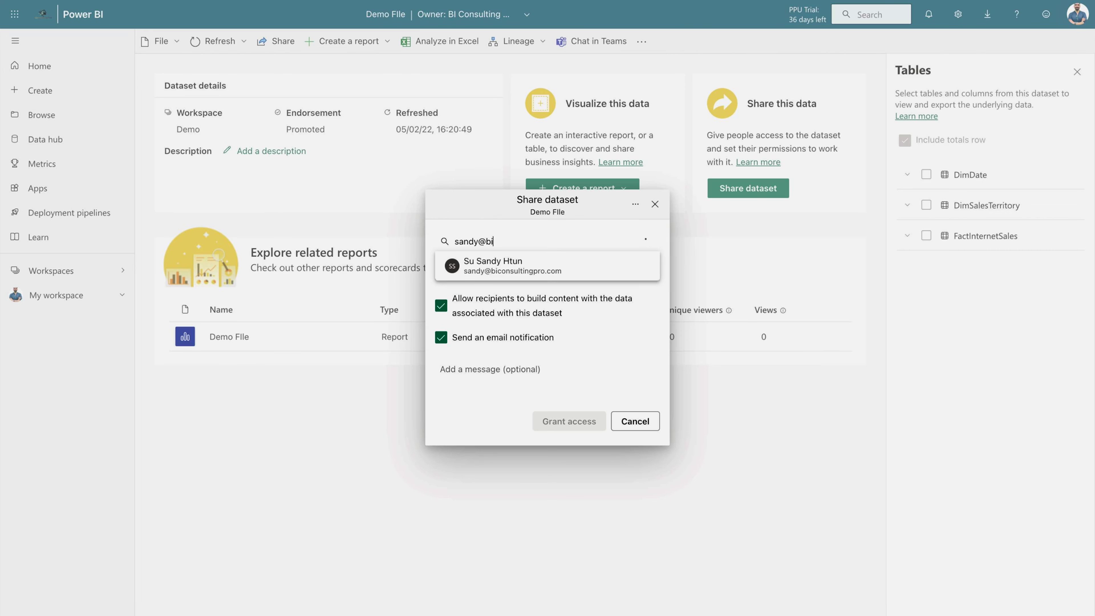
Add the requesting user's e-mail and grant them share and build access to Demo FIle
left_click(509, 275)
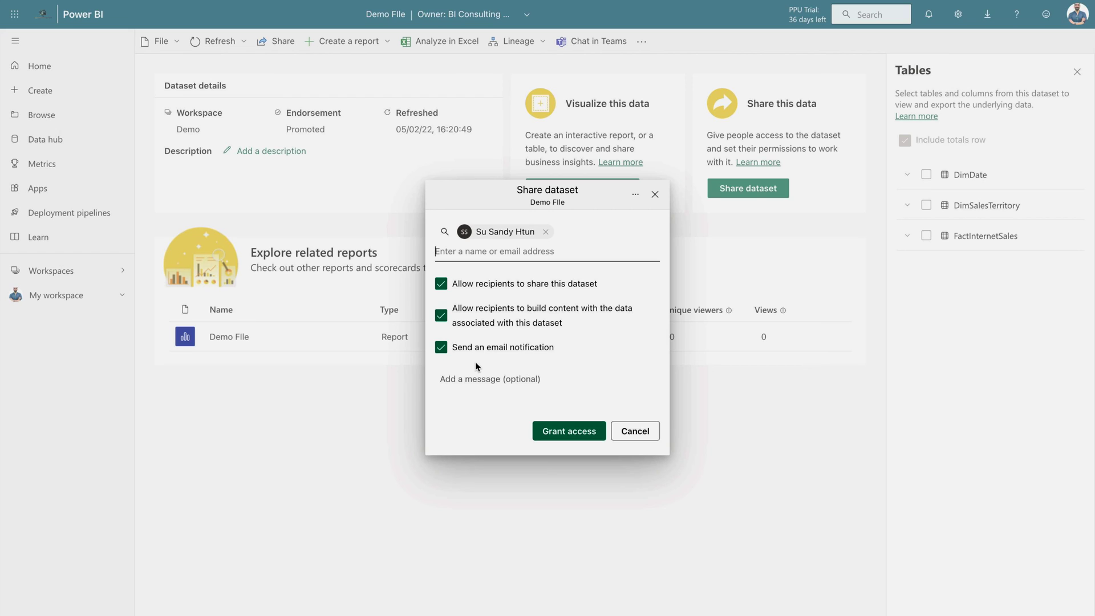
left_click(560, 433)
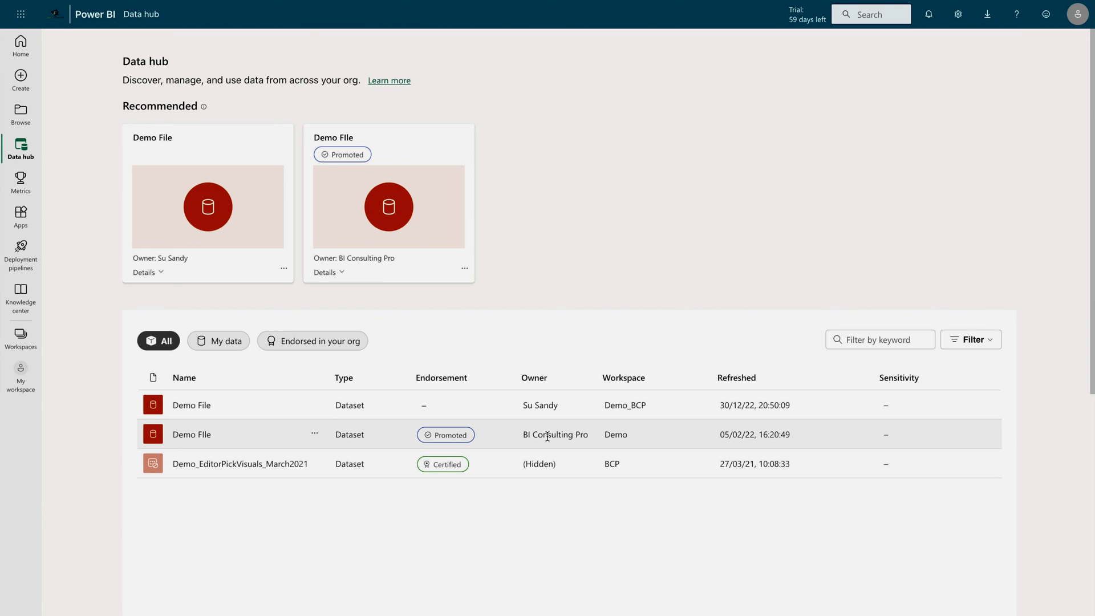
Highlight the Demo FIle row in the Data hub to confirm it is now accessible
left_click(832, 434)
left_click_drag(832, 433, 205, 433)
left_click(328, 497)
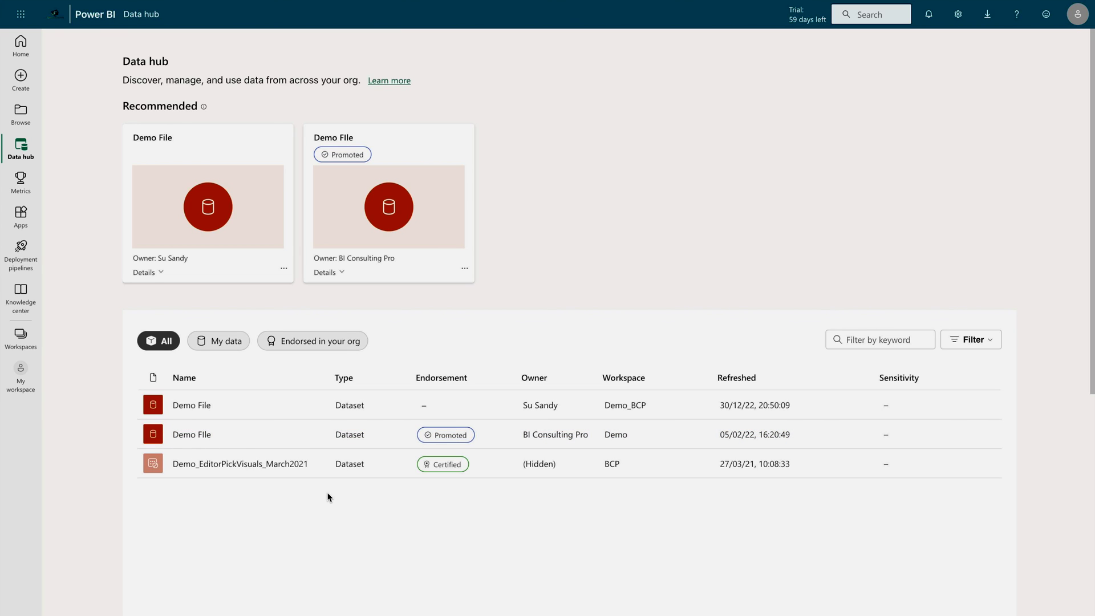